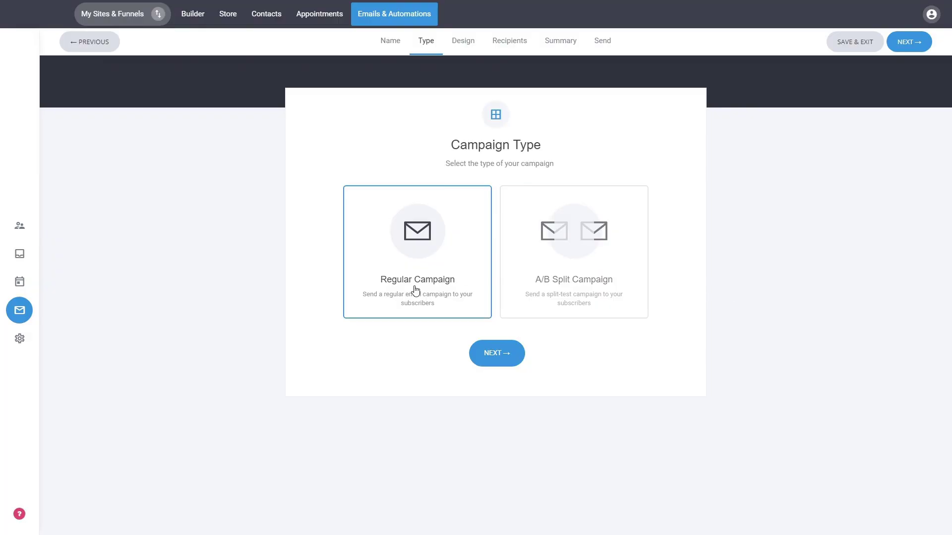
Try the A/B Split Campaign type and review its test, winner and timing options
left_click(550, 274)
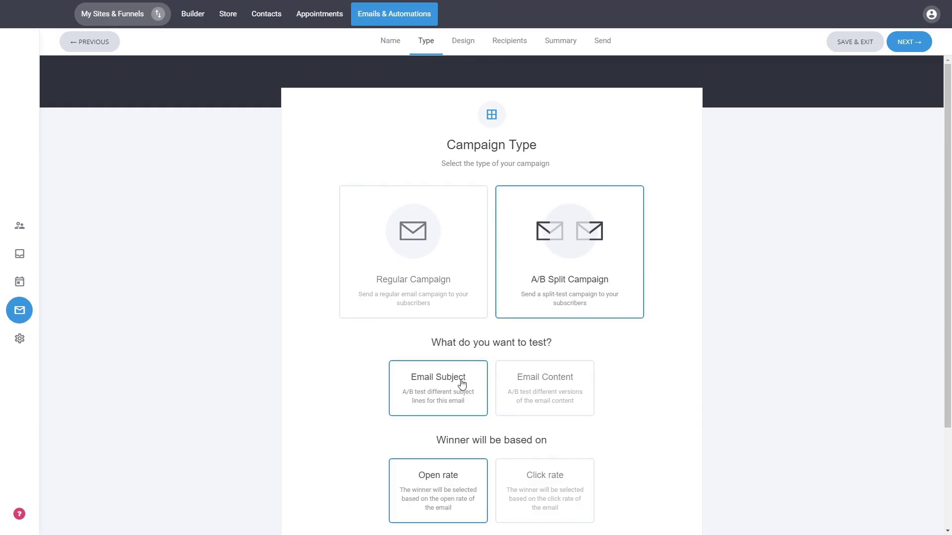
scroll(689, 356, "down", 2)
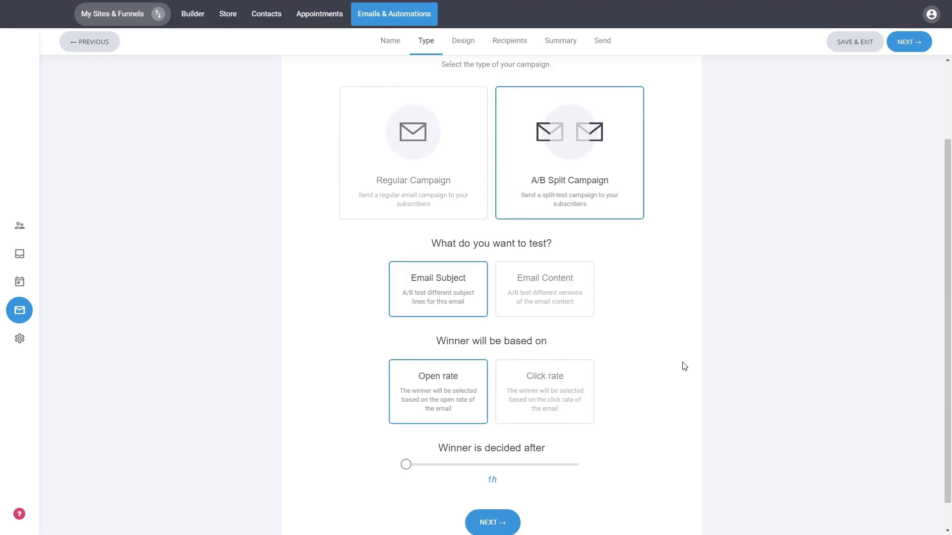
scroll(683, 368, "up", 2)
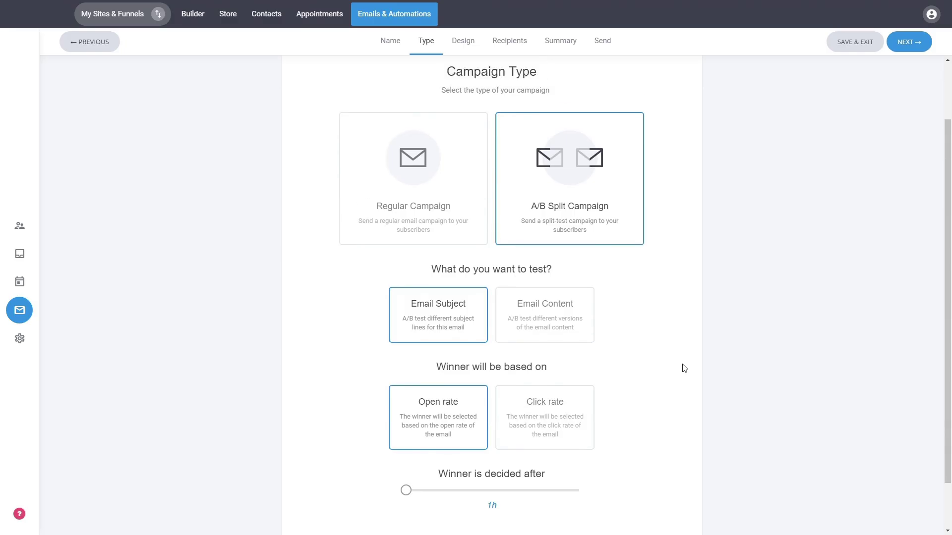
Choose the Regular Campaign type and continue to the email design
left_click(474, 272)
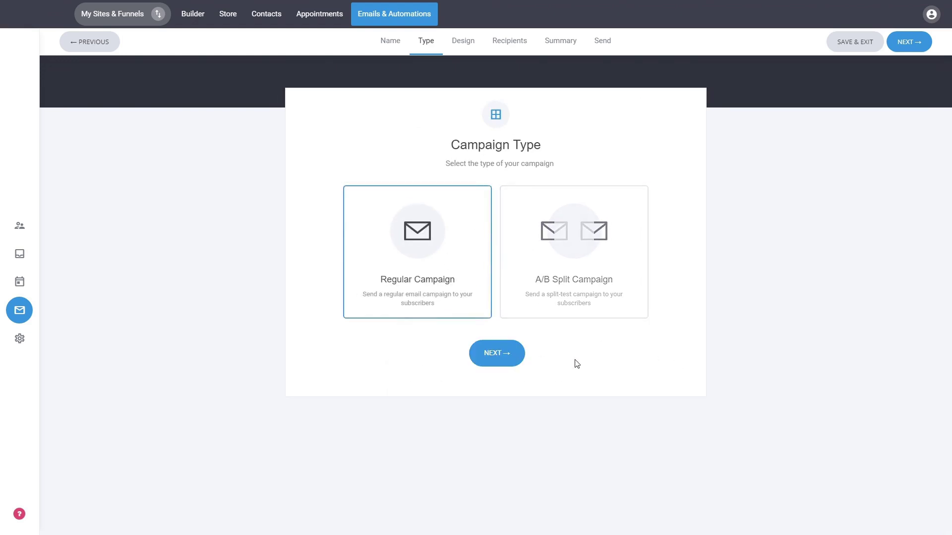
left_click(501, 361)
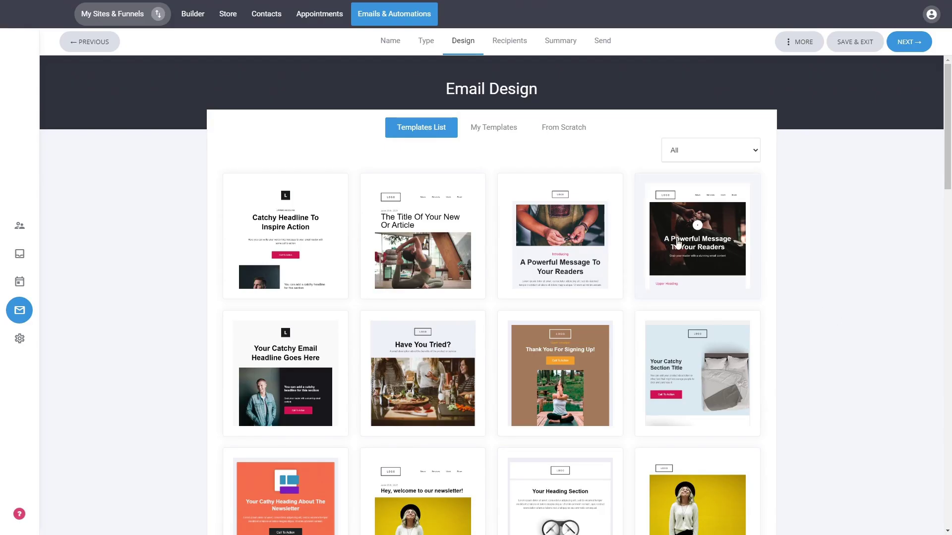
Browse the email templates list and choose the template headed "Your Catchy Email Headline Goes Here"
scroll(927, 271, "down", 5)
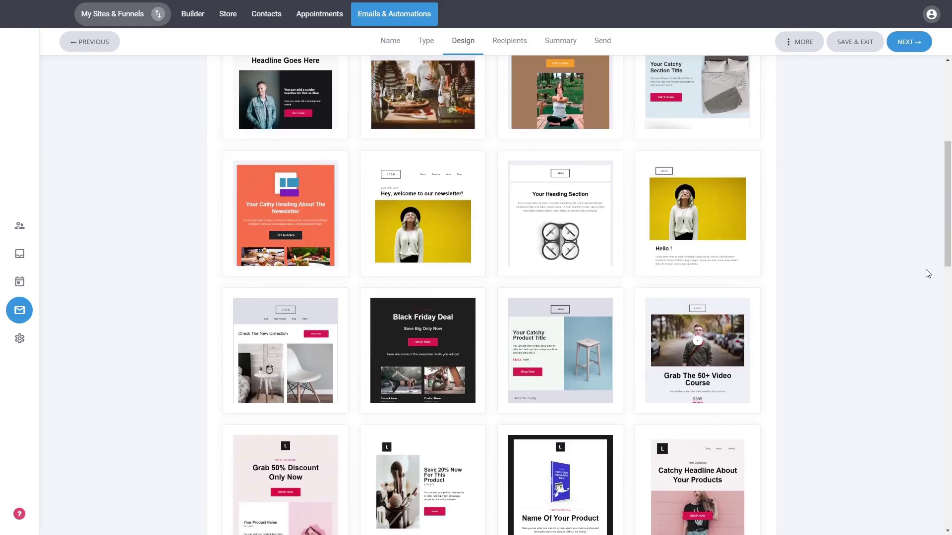
scroll(926, 274, "down", 4)
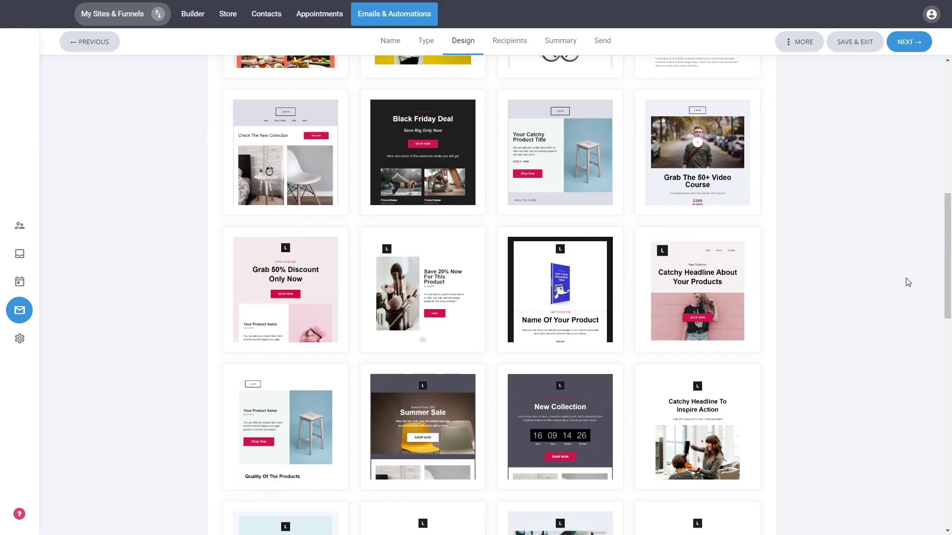
scroll(894, 276, "up", 10)
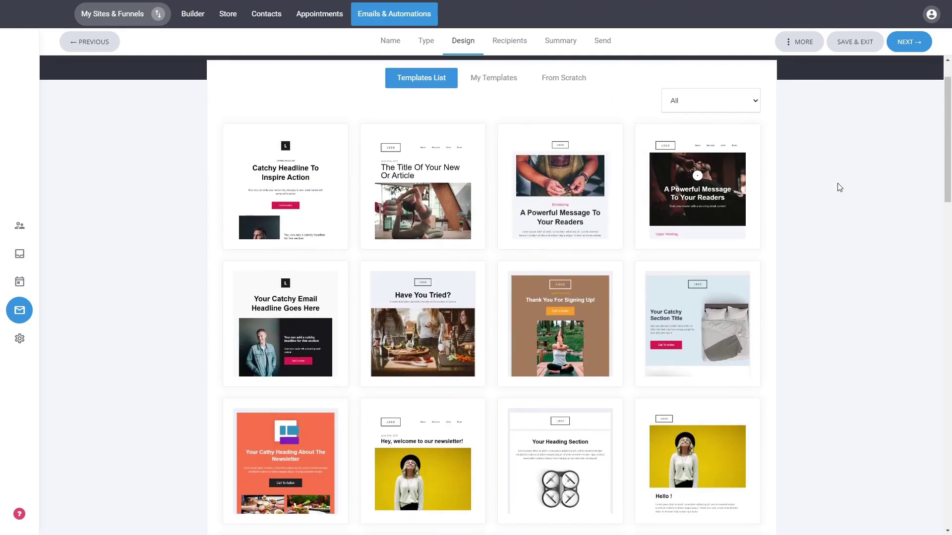
scroll(852, 231, "down", 10)
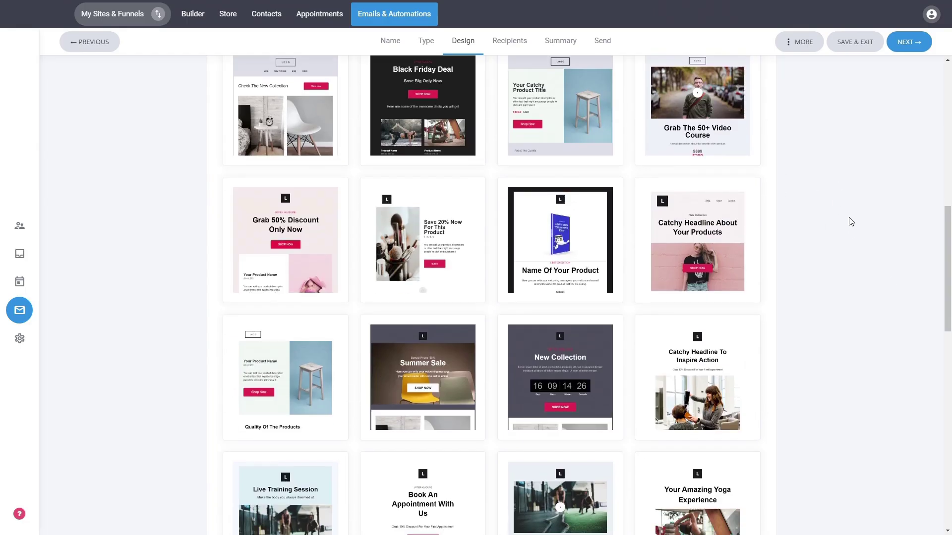
scroll(850, 221, "down", 5)
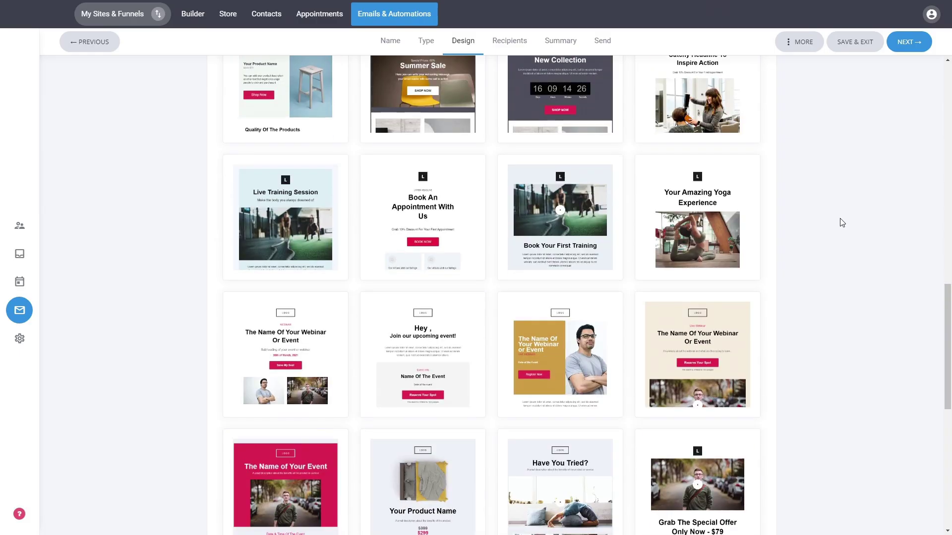
scroll(842, 222, "down", 8)
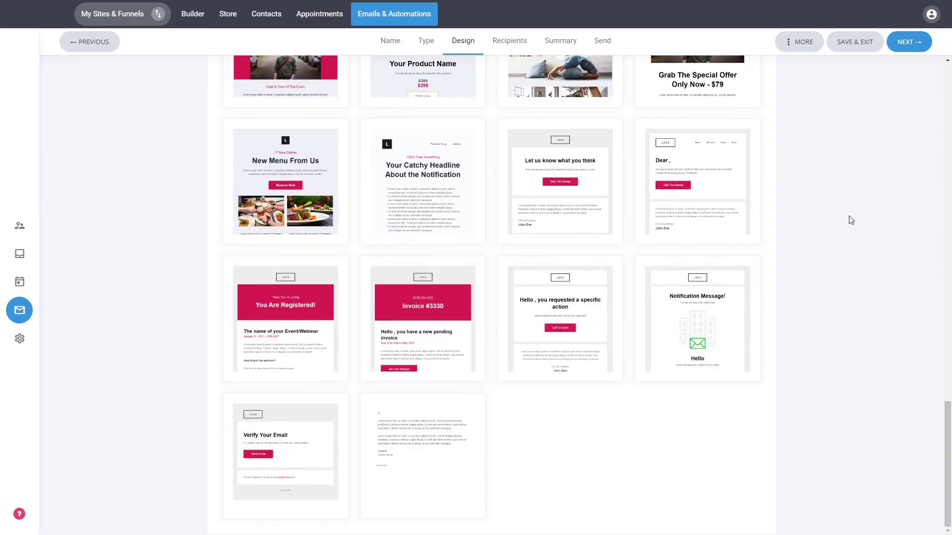
scroll(862, 347, "up", 15)
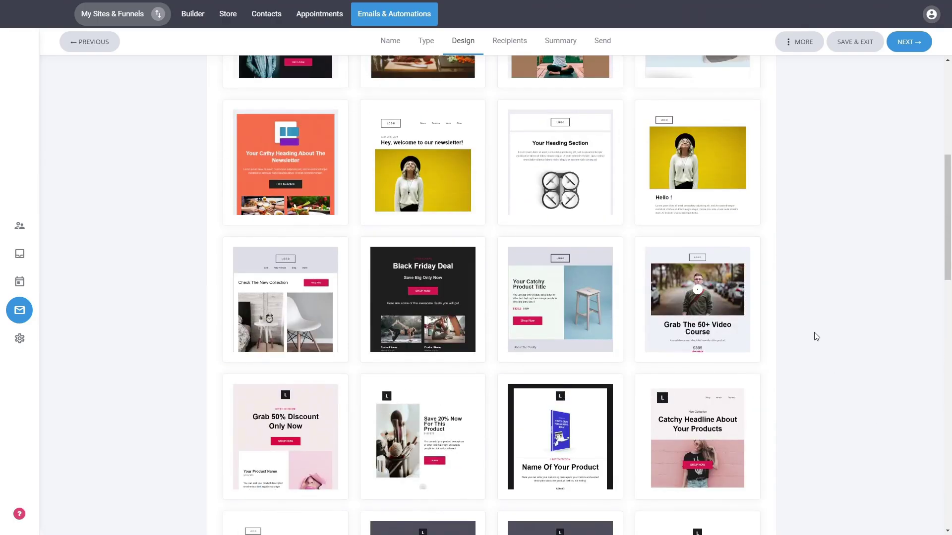
scroll(816, 334, "up", 6)
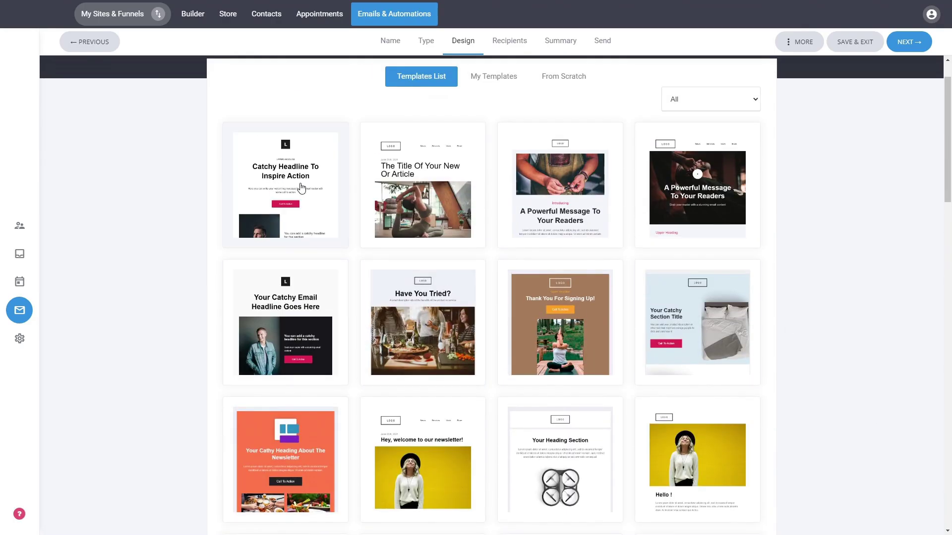
left_click(297, 271)
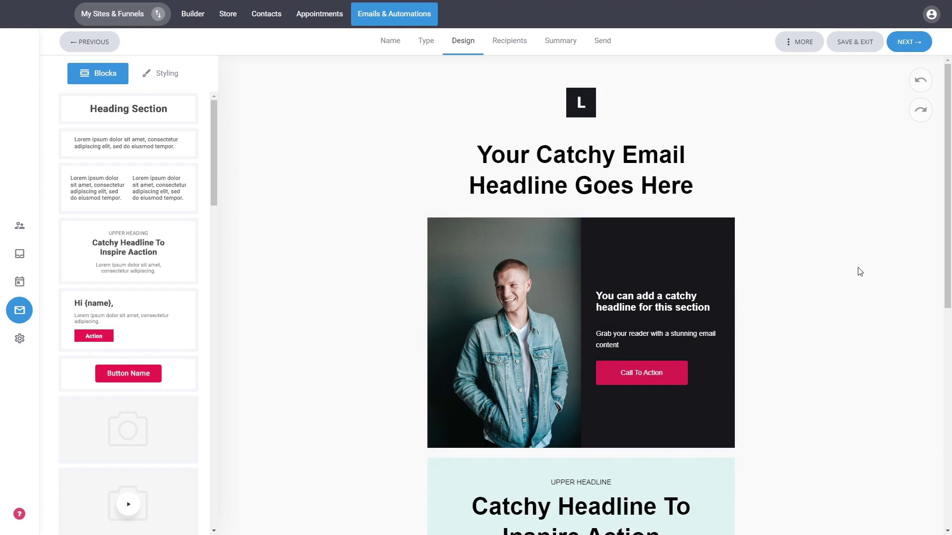
Insert the first_name CRM property at the end of the email's main headline
mouse_move(712, 239)
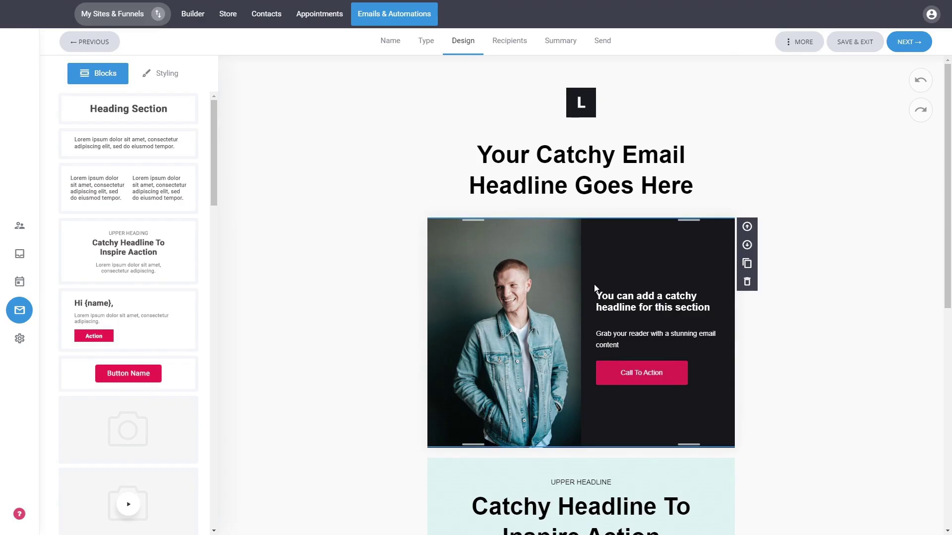
left_click(592, 161)
triple_click(593, 161)
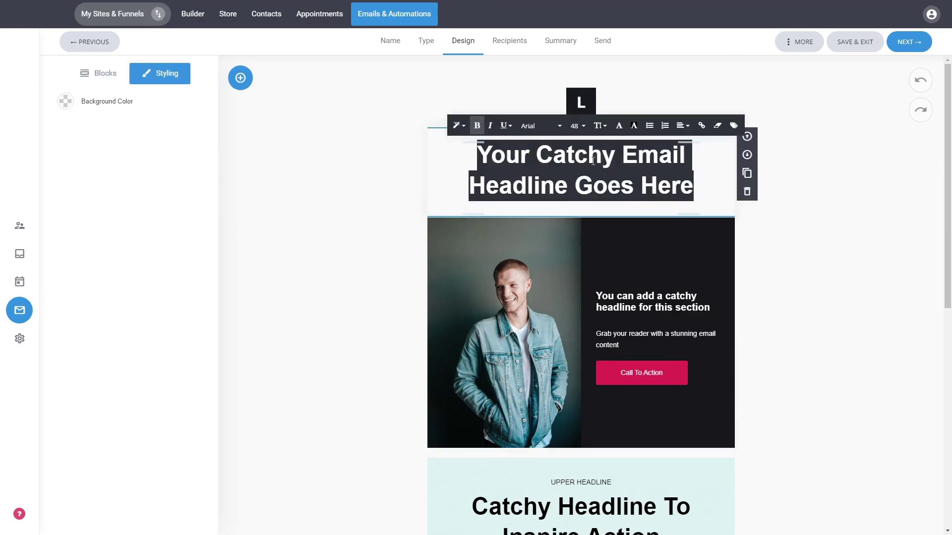
left_click(686, 184)
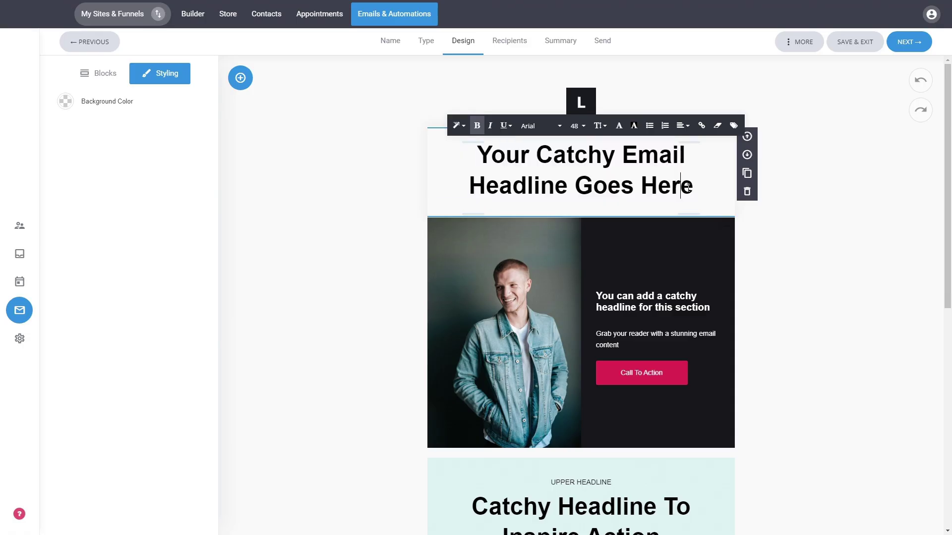
left_click(734, 126)
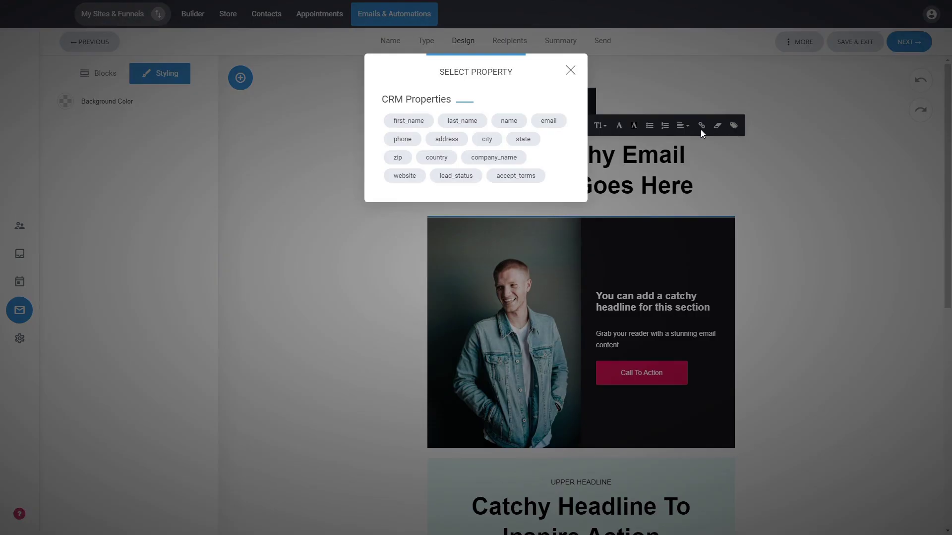
left_click(407, 121)
left_click(542, 216)
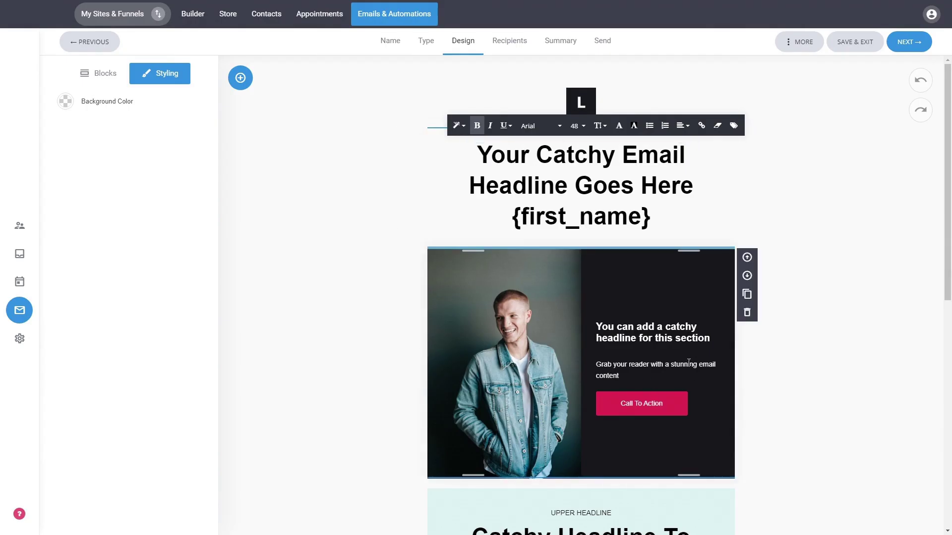
left_click(824, 361)
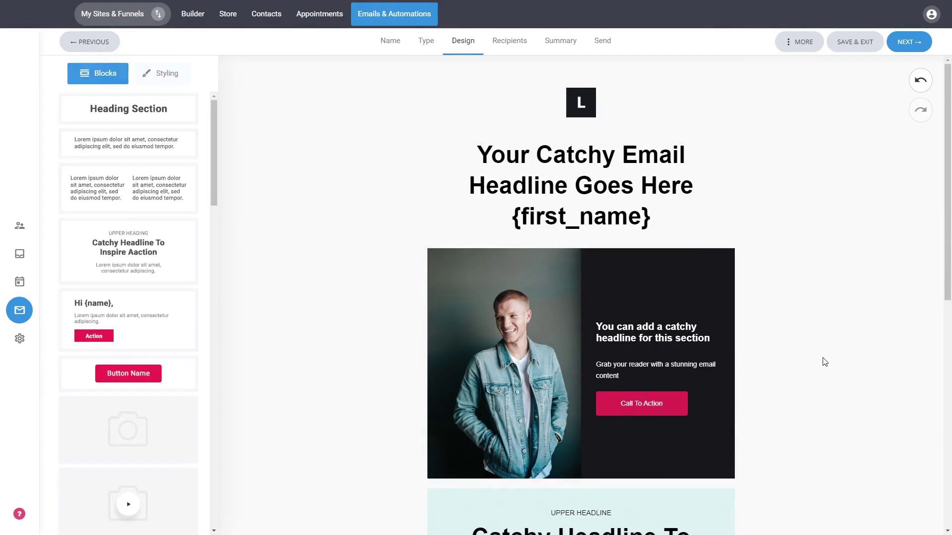
Change the background color of the Call To Action button in the section with the man's photo to blue
left_click(545, 294)
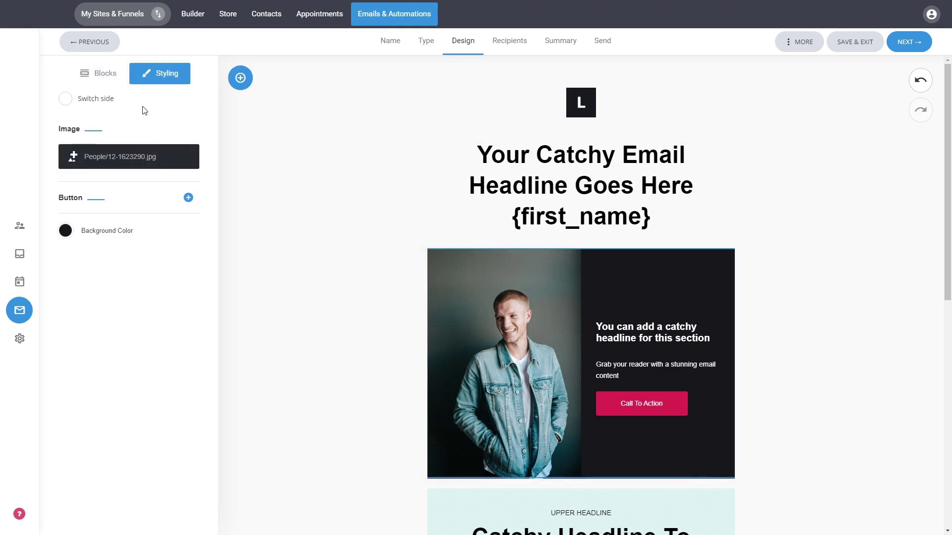
left_click(173, 197)
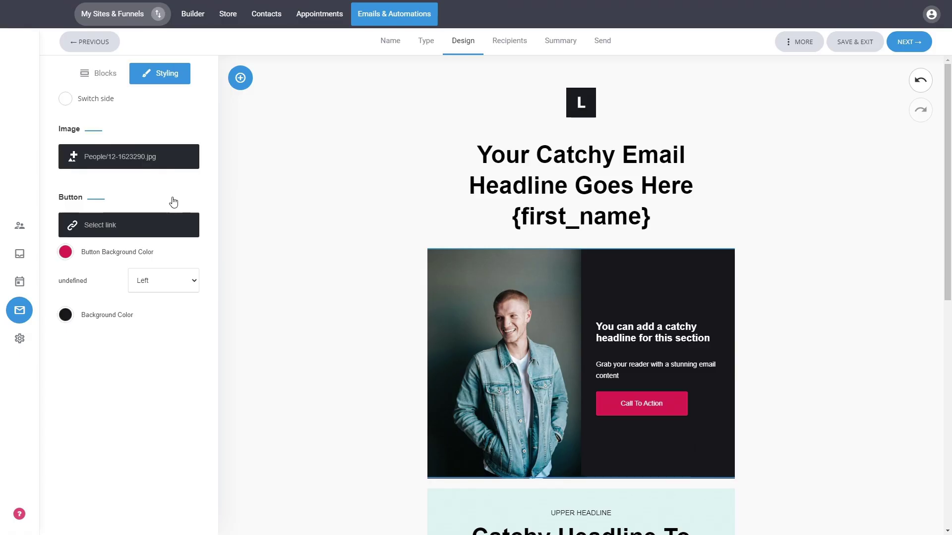
left_click(65, 252)
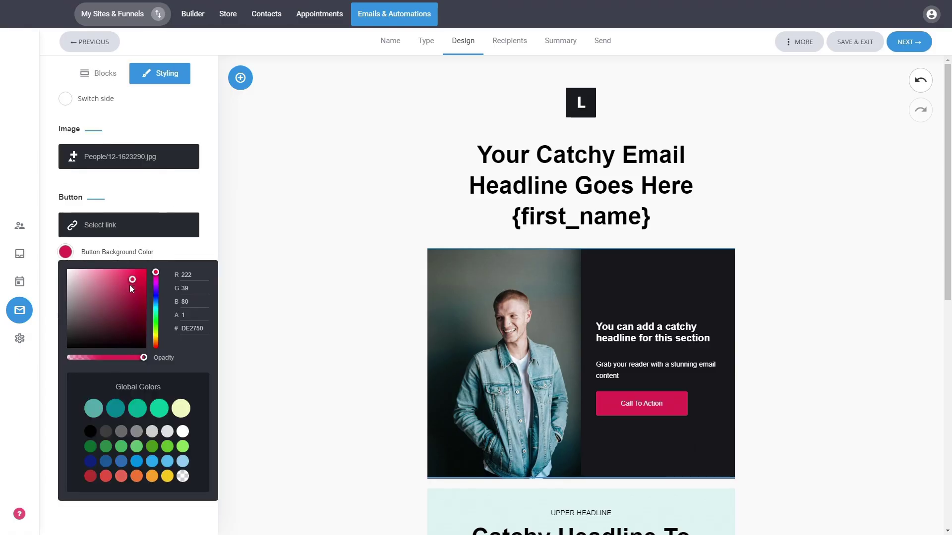
left_click(157, 286)
left_click(180, 201)
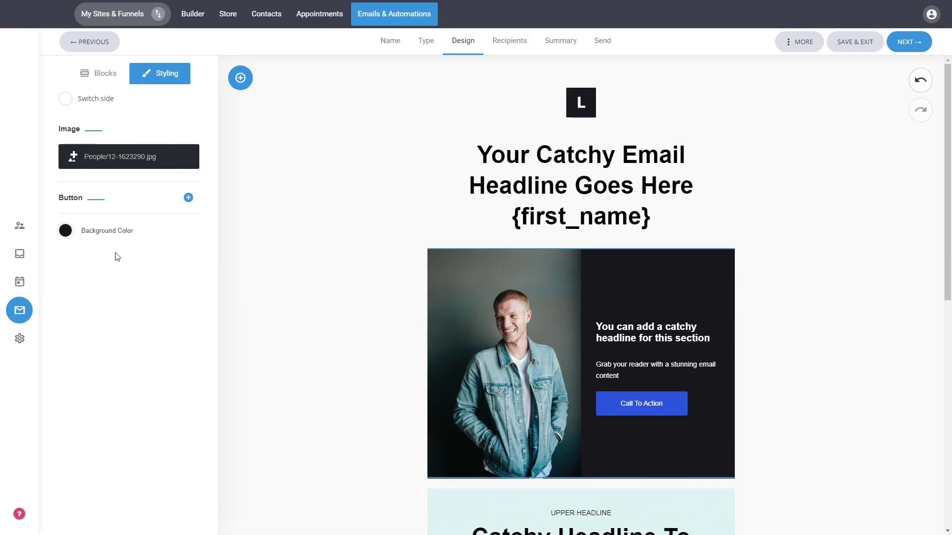
Set the background color of the section with the man's photo to the muted purple #8484AC
left_click(65, 230)
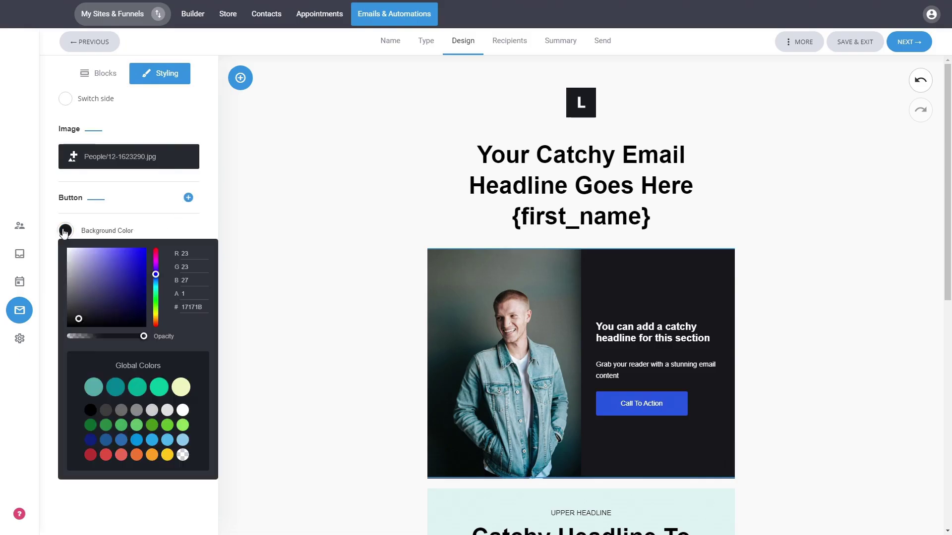
left_click(82, 284)
left_click(84, 272)
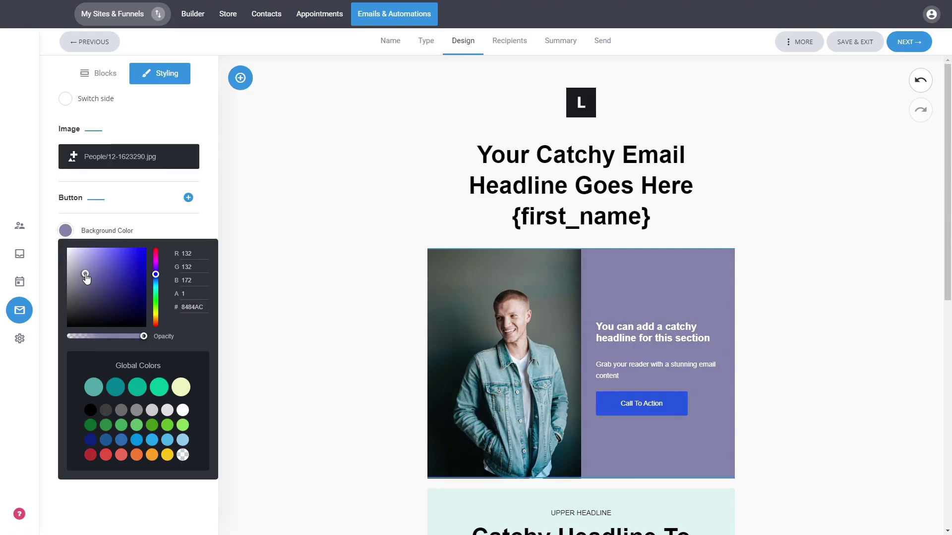
left_click(210, 204)
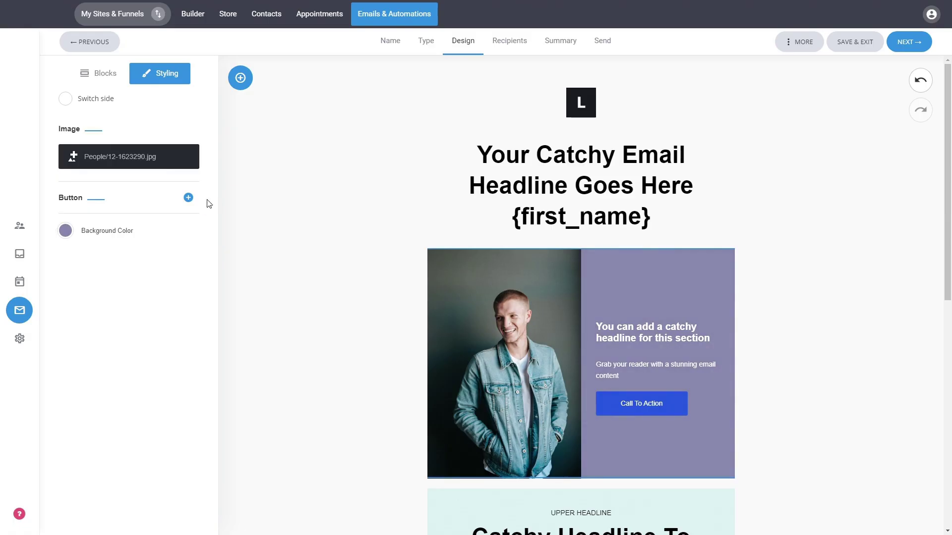
left_click(170, 201)
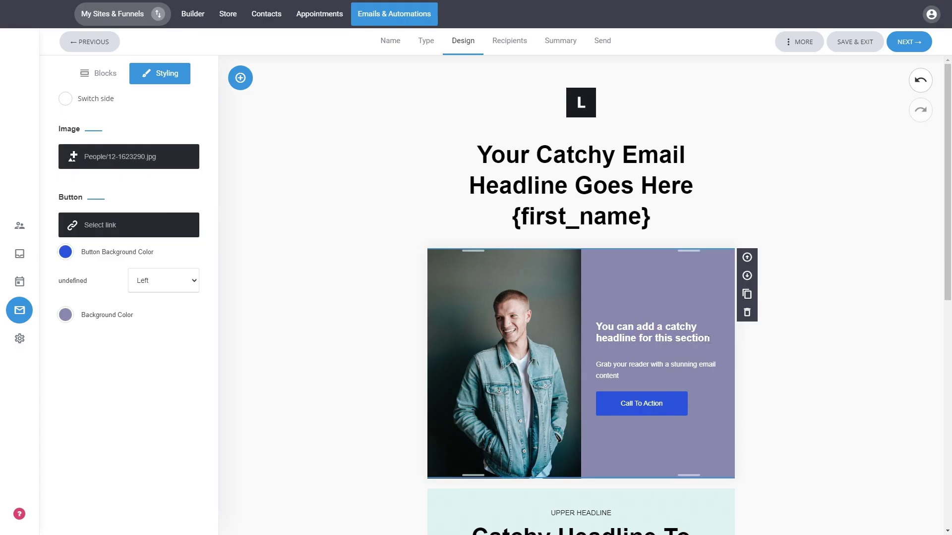
left_click_drag(709, 338, 595, 327)
left_click(651, 327)
left_click(828, 320)
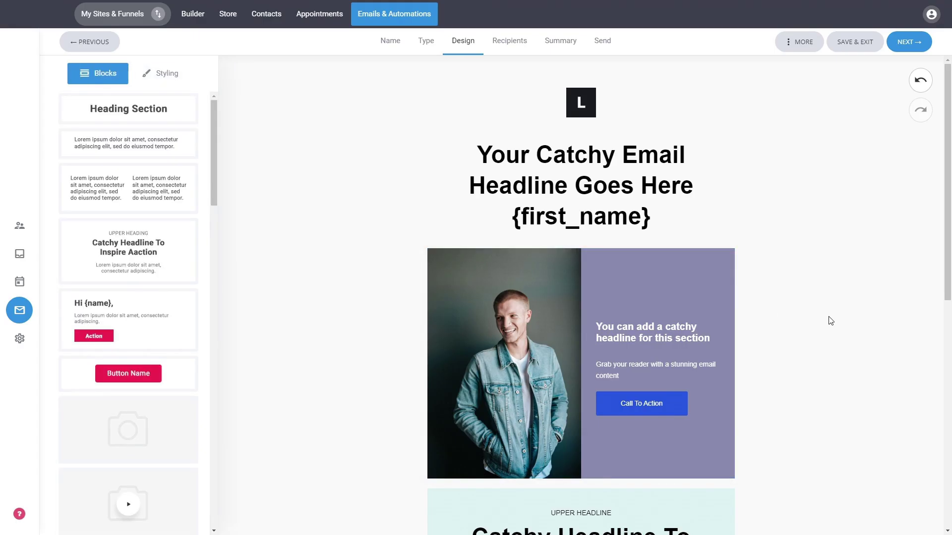
Add a button block between the light-blue and beige headline sections and adjust the spacing around it
scroll(829, 319, "down", 5)
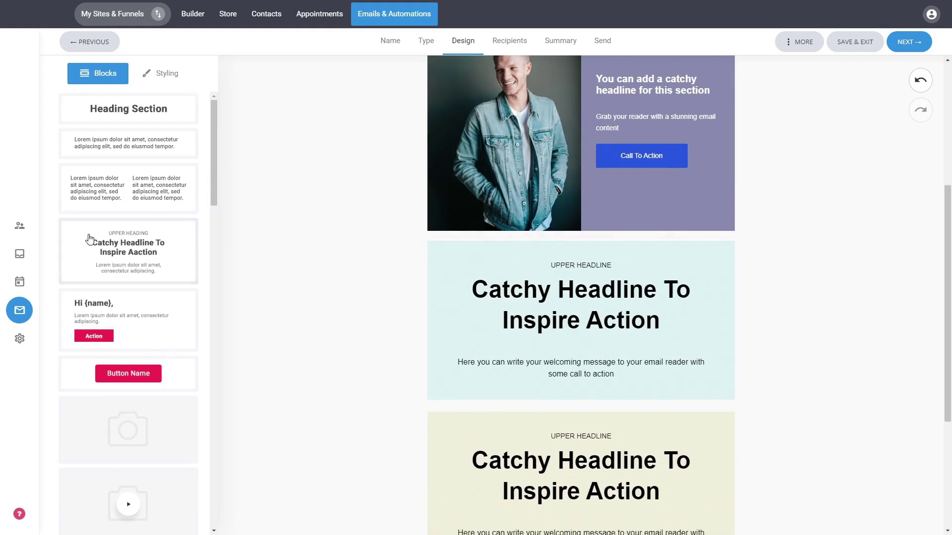
scroll(125, 242, "down", 5)
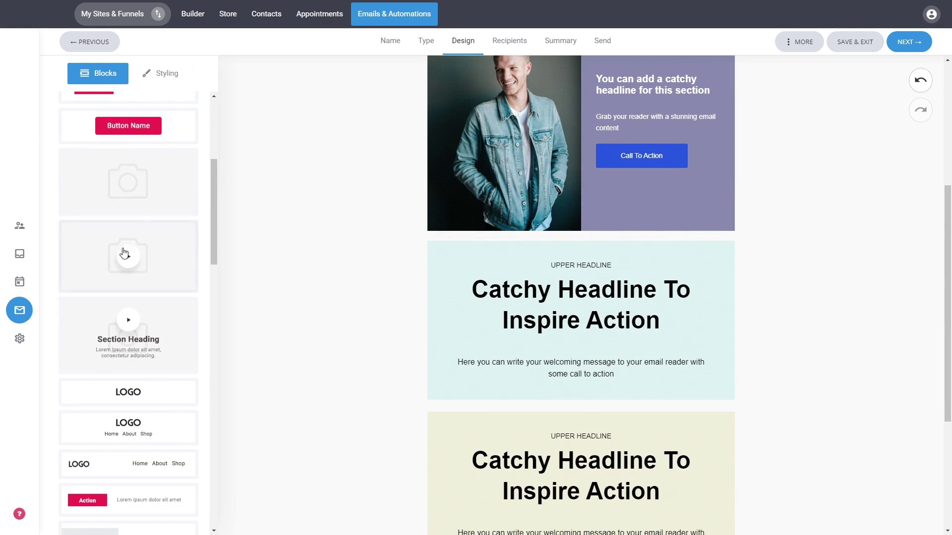
scroll(151, 393, "up", 5)
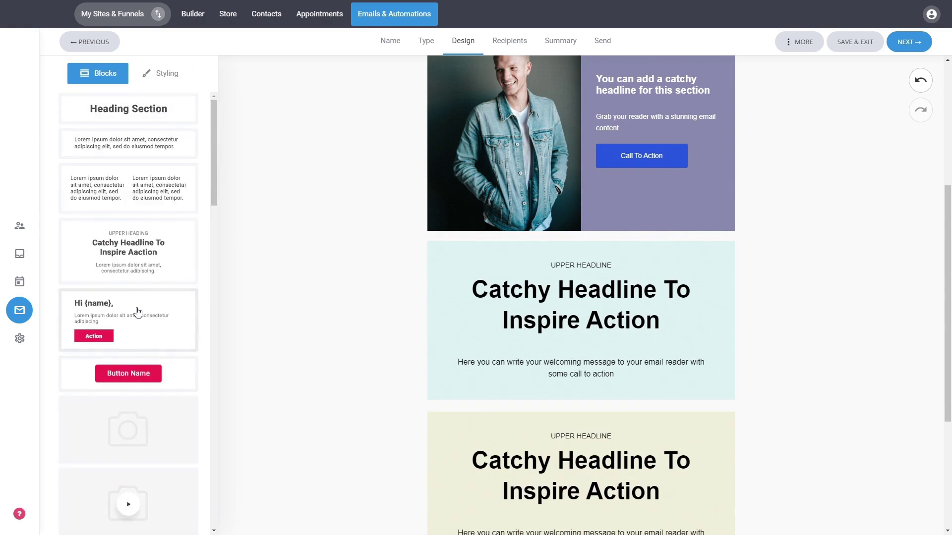
left_click_drag(155, 382, 564, 412)
mouse_move(619, 402)
left_mouse_down()
mouse_move(618, 414)
mouse_move(634, 407)
left_mouse_up()
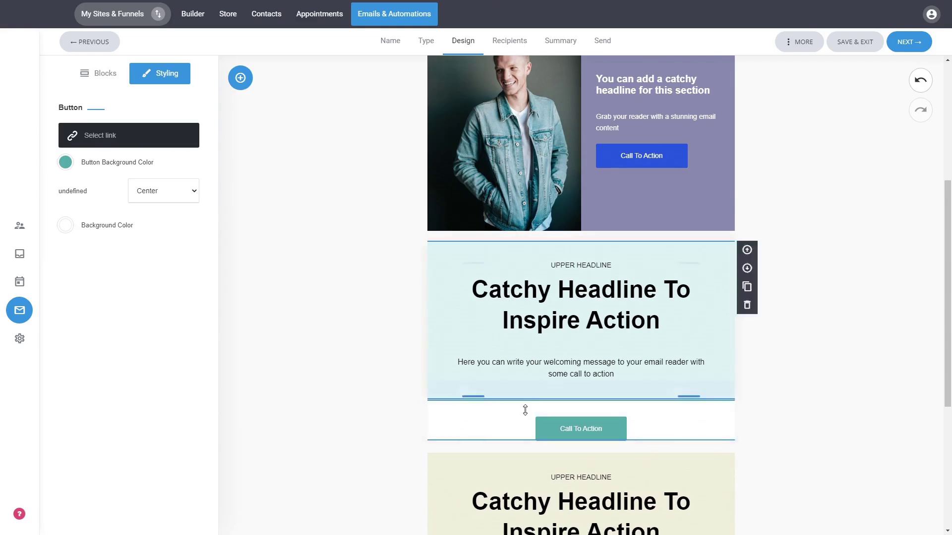
left_click(633, 448)
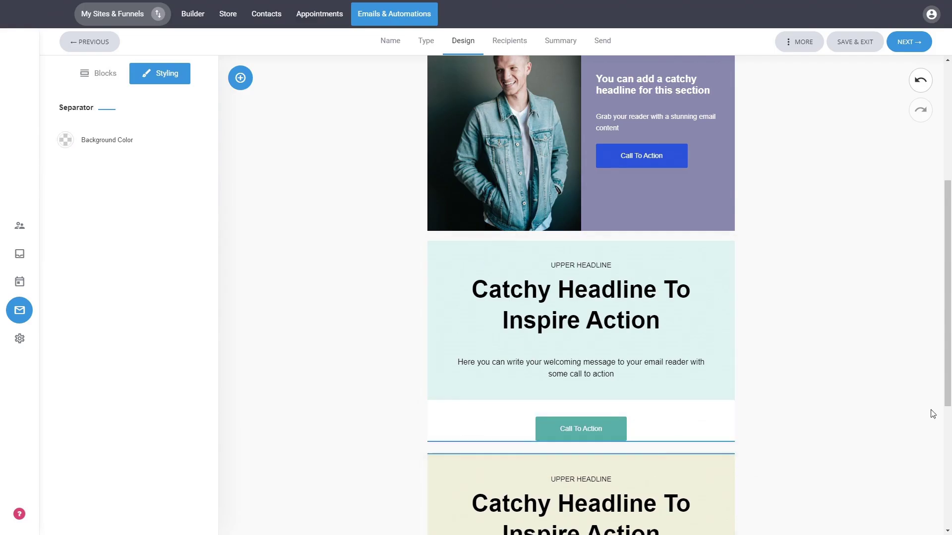
left_click(839, 466)
scroll(877, 352, "down", 5)
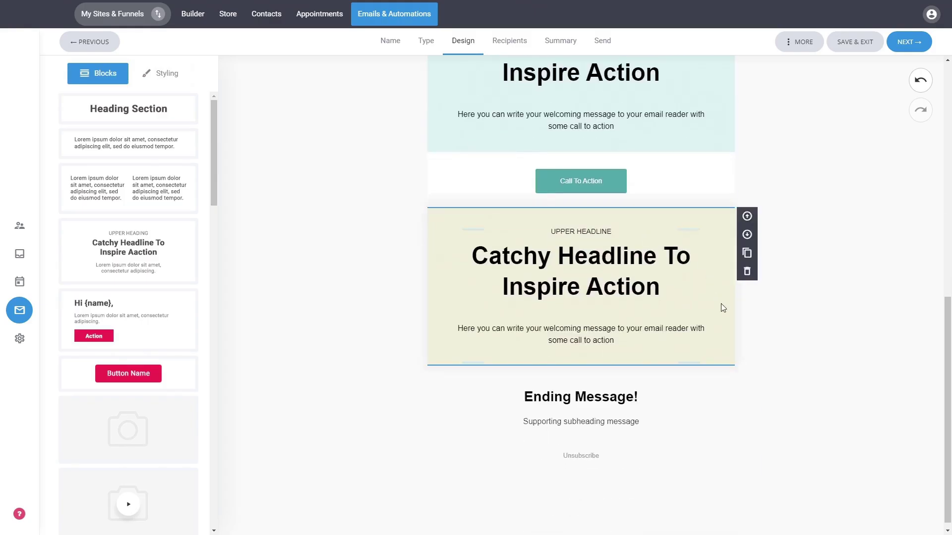
Preview the email in desktop, tablet and phone views, look through the phone layout, and close the preview
scroll(827, 328, "up", 6)
scroll(827, 328, "up", 4)
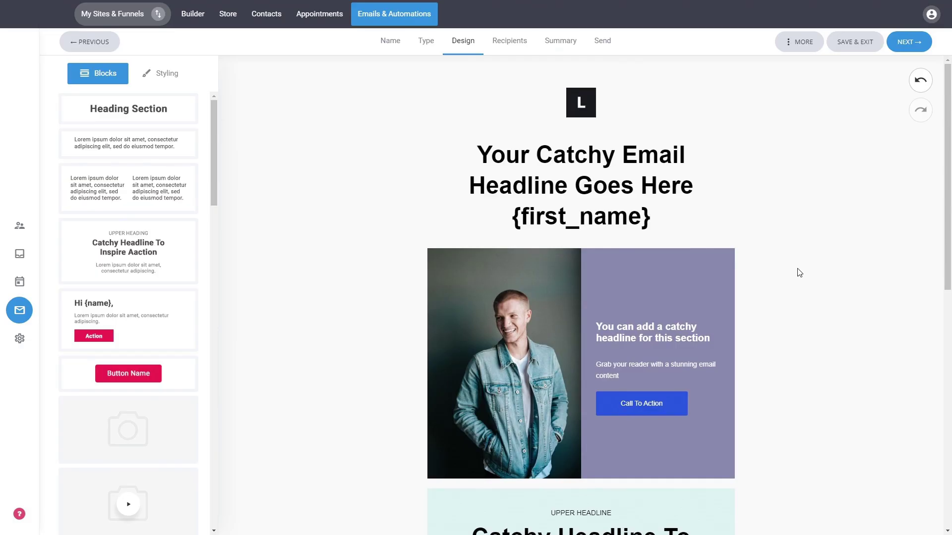
left_click(797, 46)
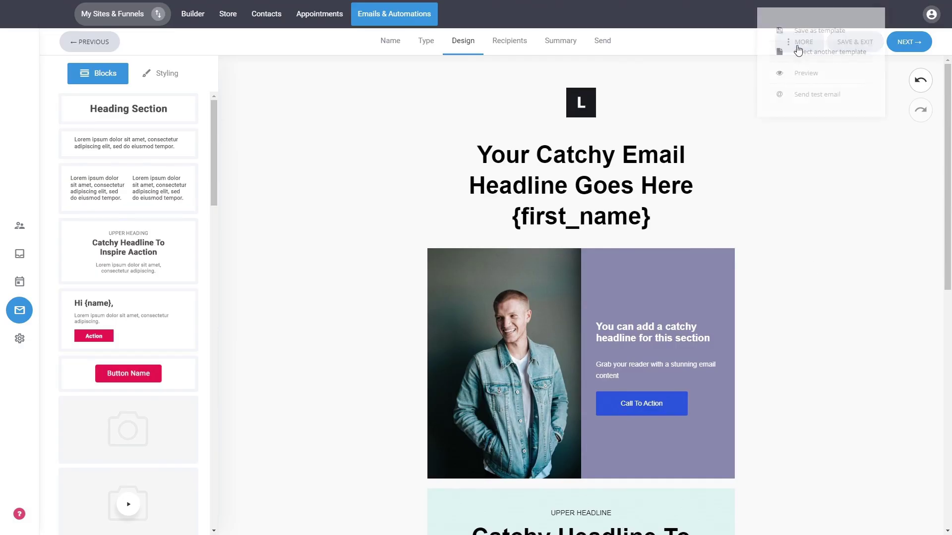
left_click(810, 78)
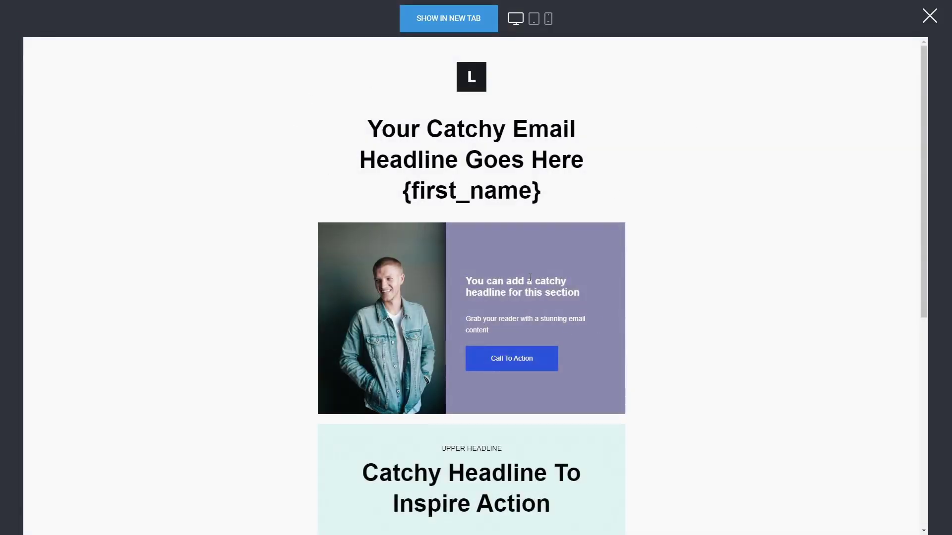
left_click(534, 19)
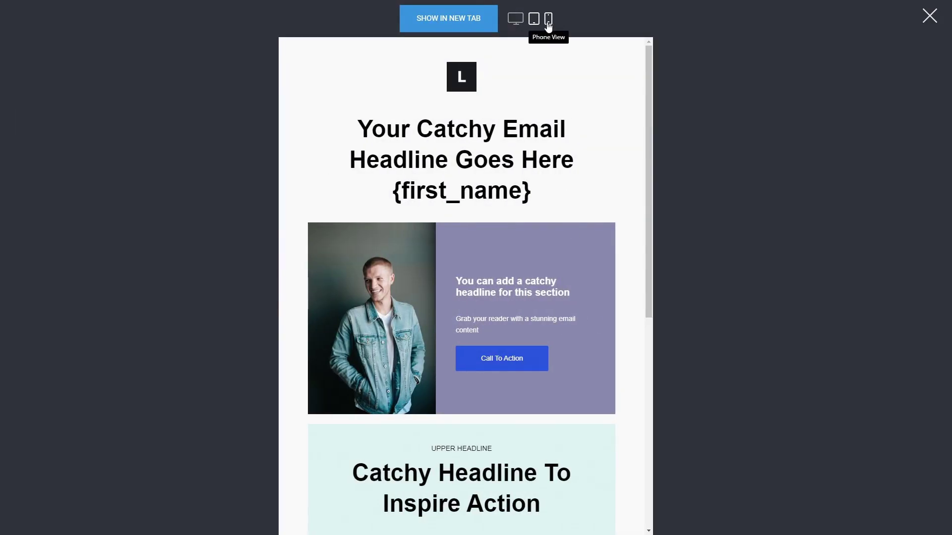
left_click(548, 20)
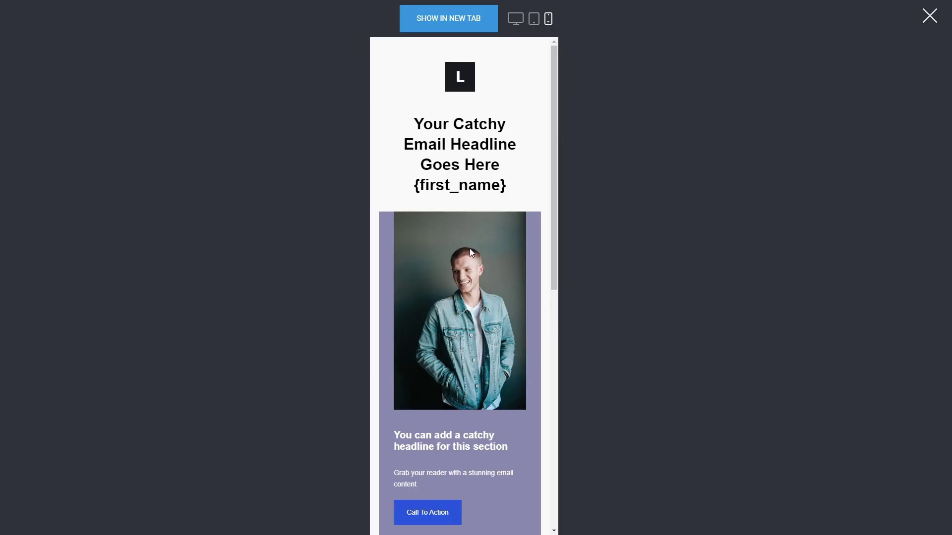
scroll(471, 252, "down", 5)
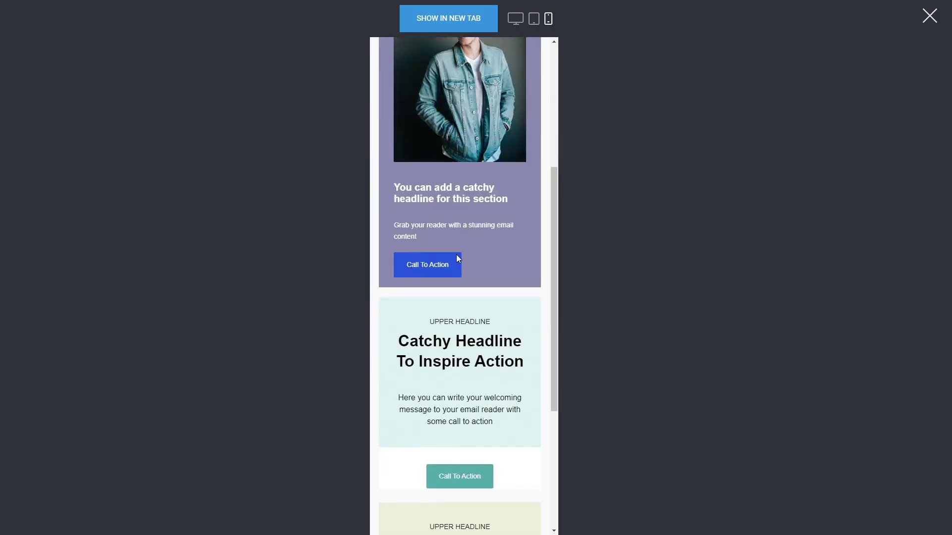
scroll(470, 255, "up", 5)
left_click(929, 16)
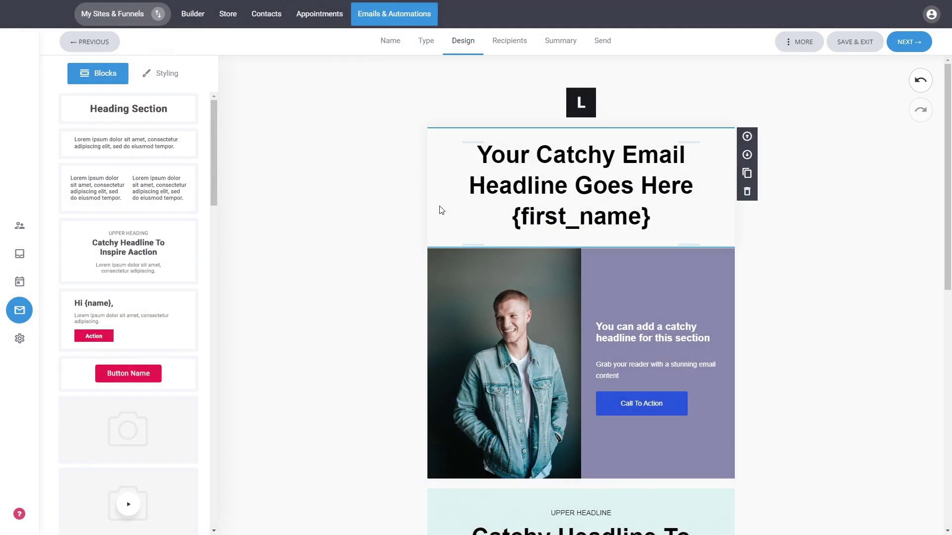
left_click(794, 42)
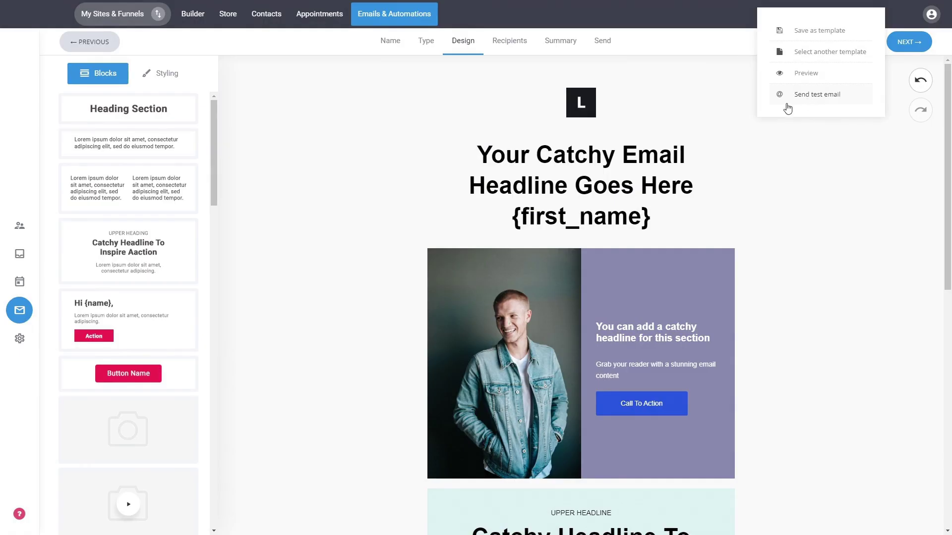
left_click(801, 214)
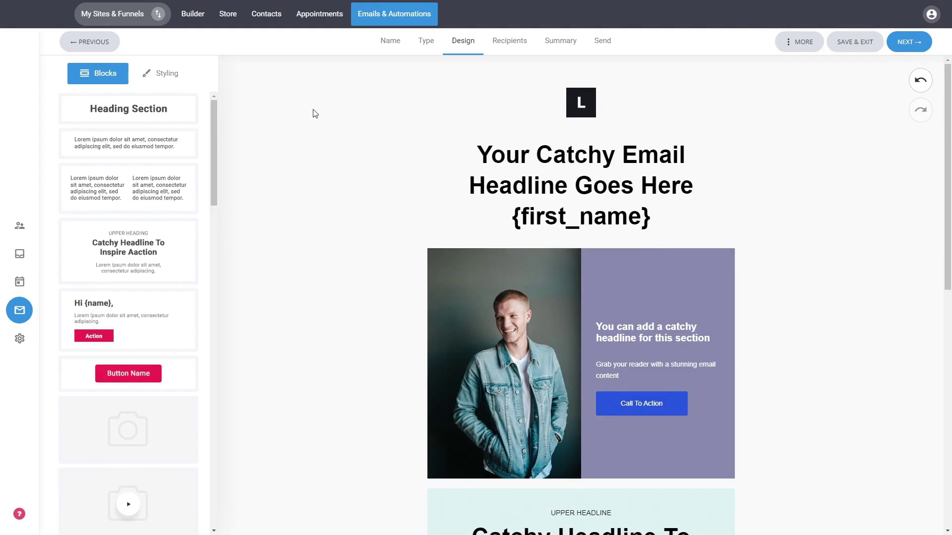
Set the email's global background color to the pale turquoise #D5F5F5 and its global width to 630px
left_click(158, 76)
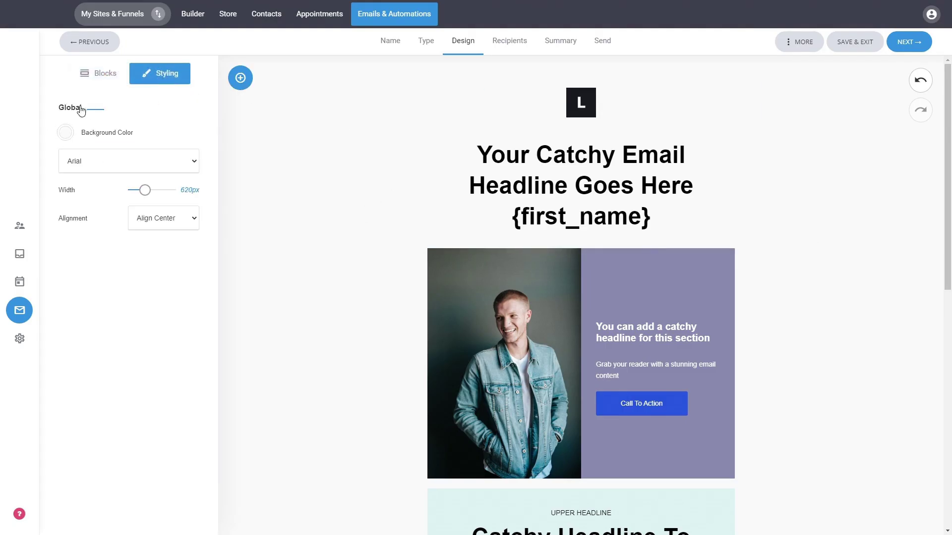
left_click(65, 133)
left_click(77, 155)
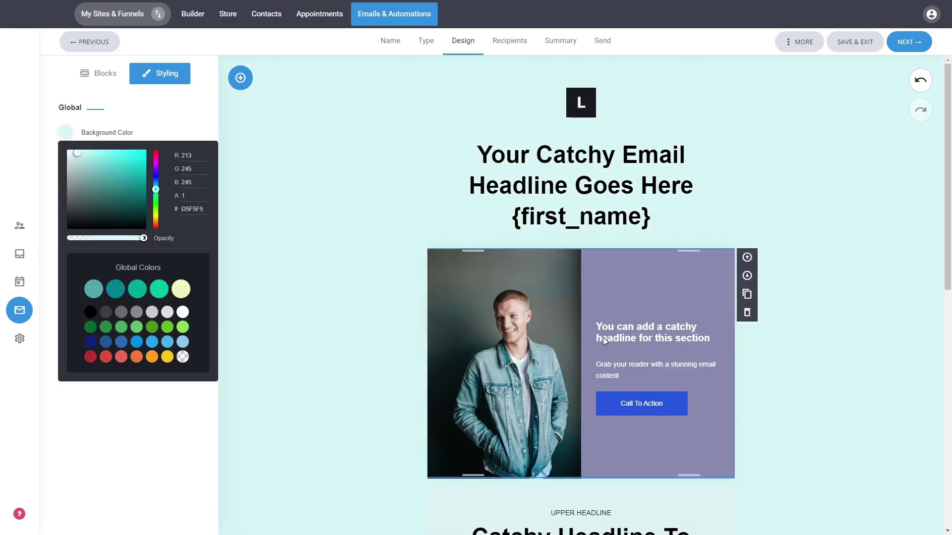
left_click(188, 116)
left_click_drag(143, 198, 146, 195)
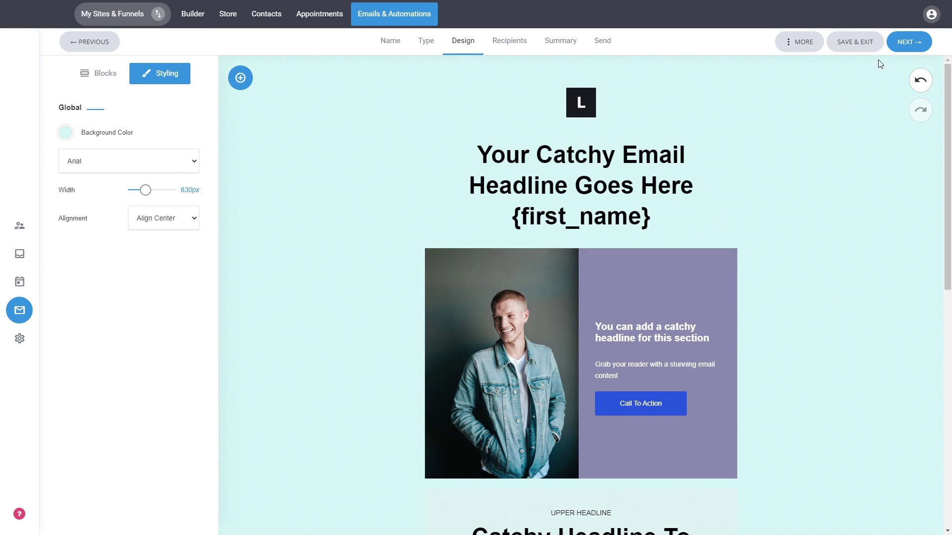
Choose the Default list as the campaign's audience and continue to the campaign settings summary
left_click(904, 46)
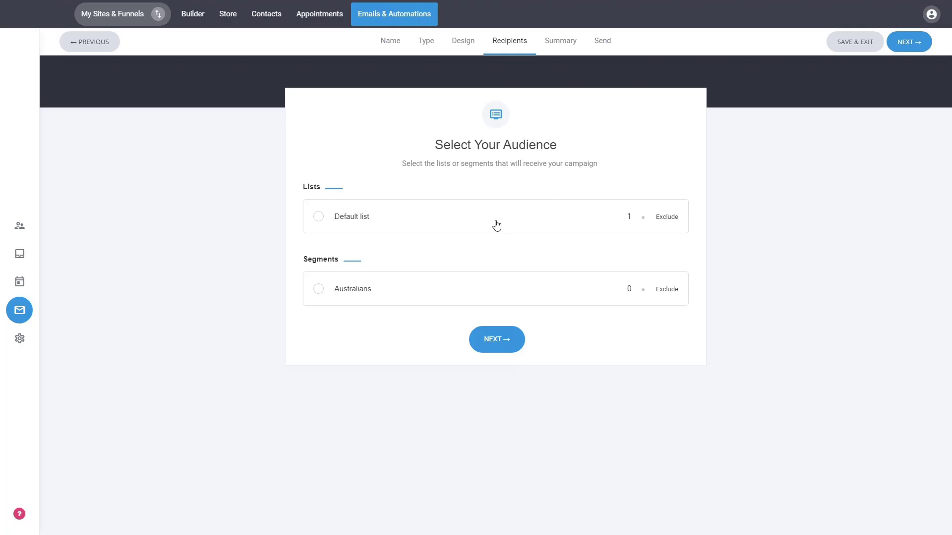
left_click(350, 218)
left_click(498, 339)
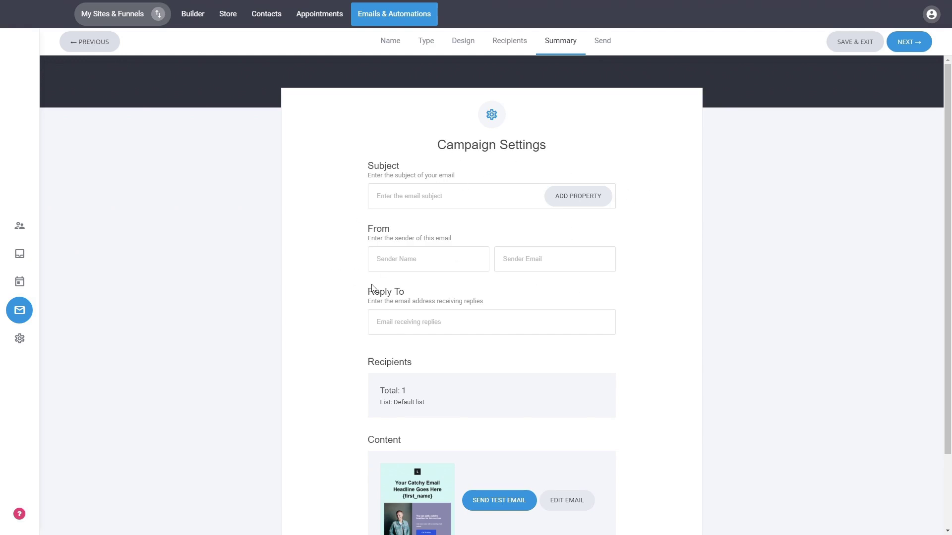
scroll(699, 315, "down", 2)
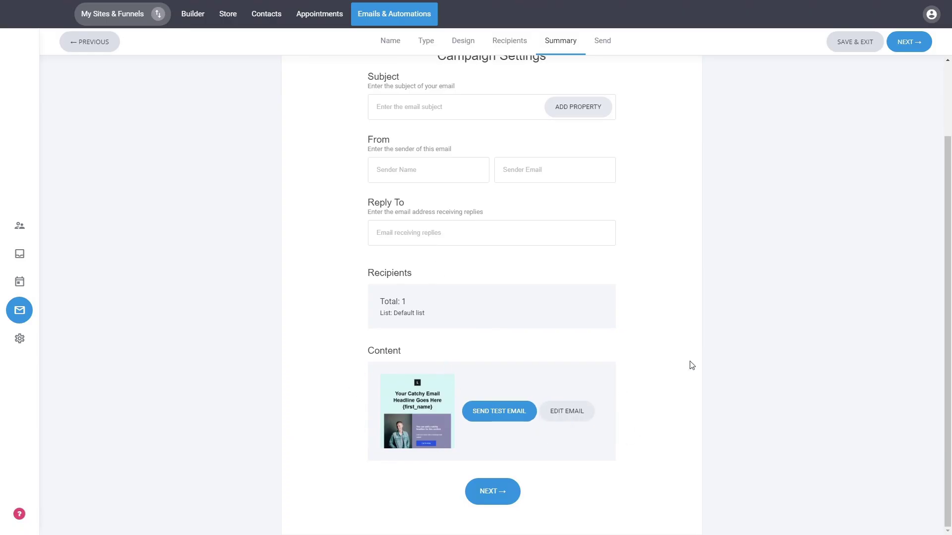
scroll(649, 304, "up", 2)
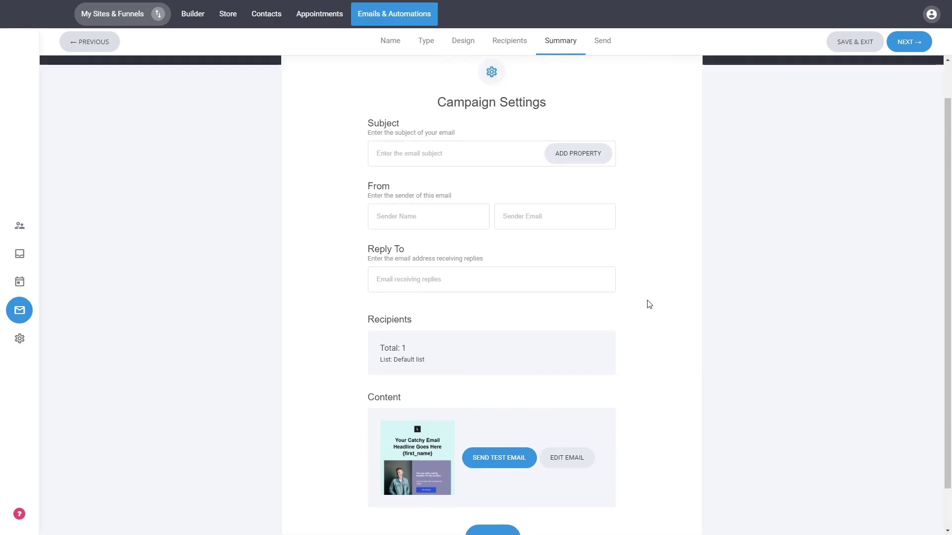